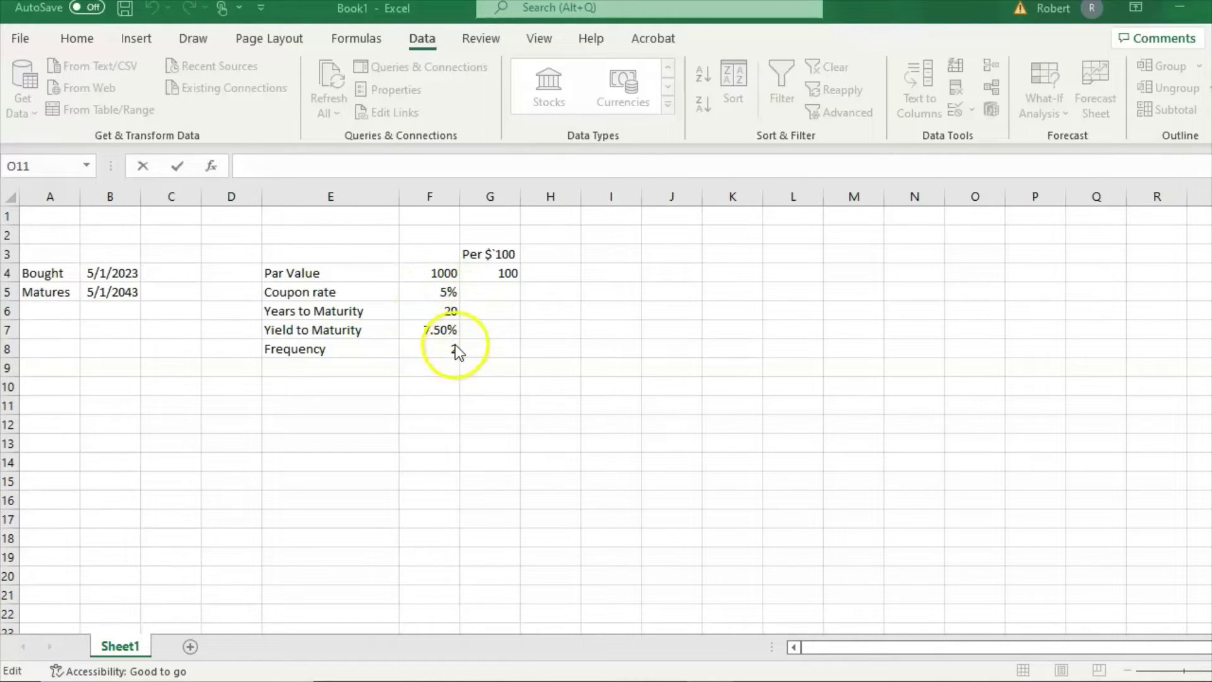
# - Enter a payment frequency of 2 in F8, then select H7 for the bond price
pyautogui.write('2')
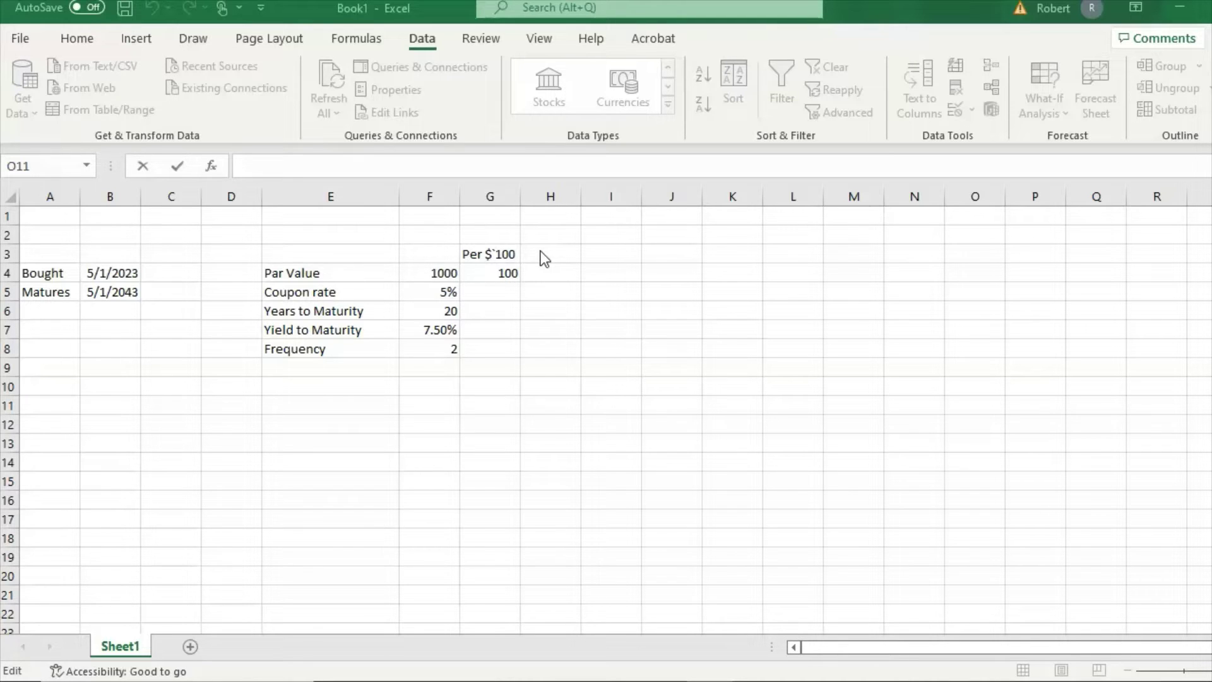
pyautogui.click(540, 251)
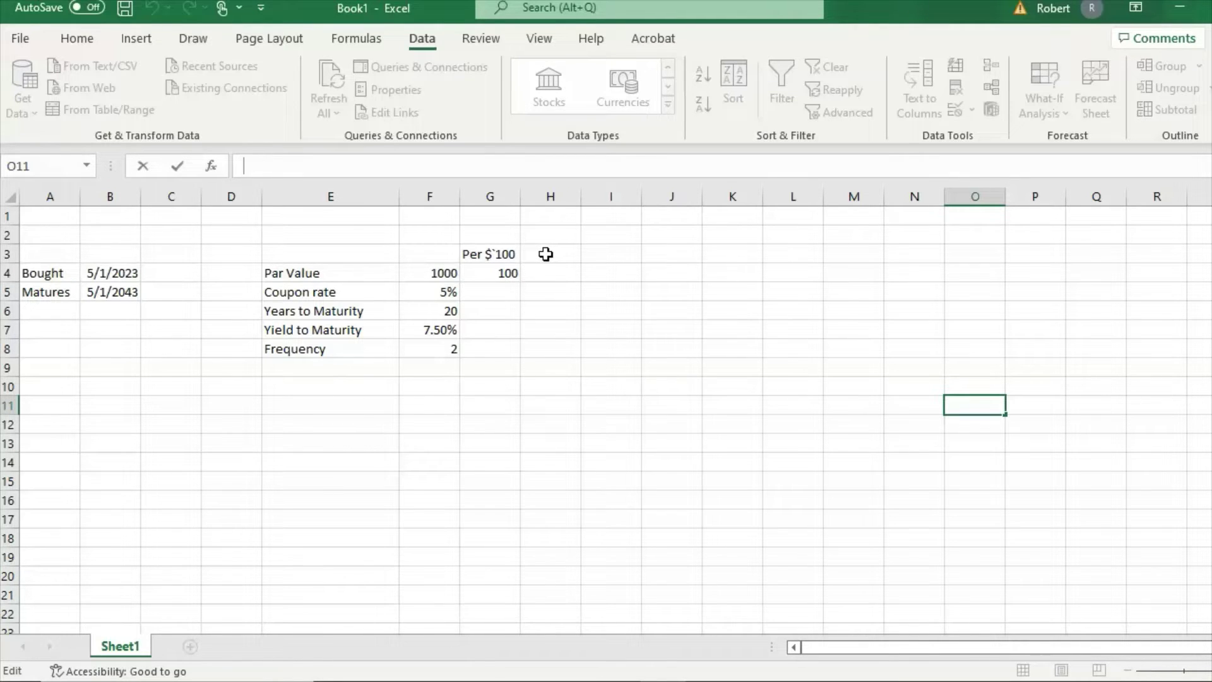
pyautogui.click(556, 329)
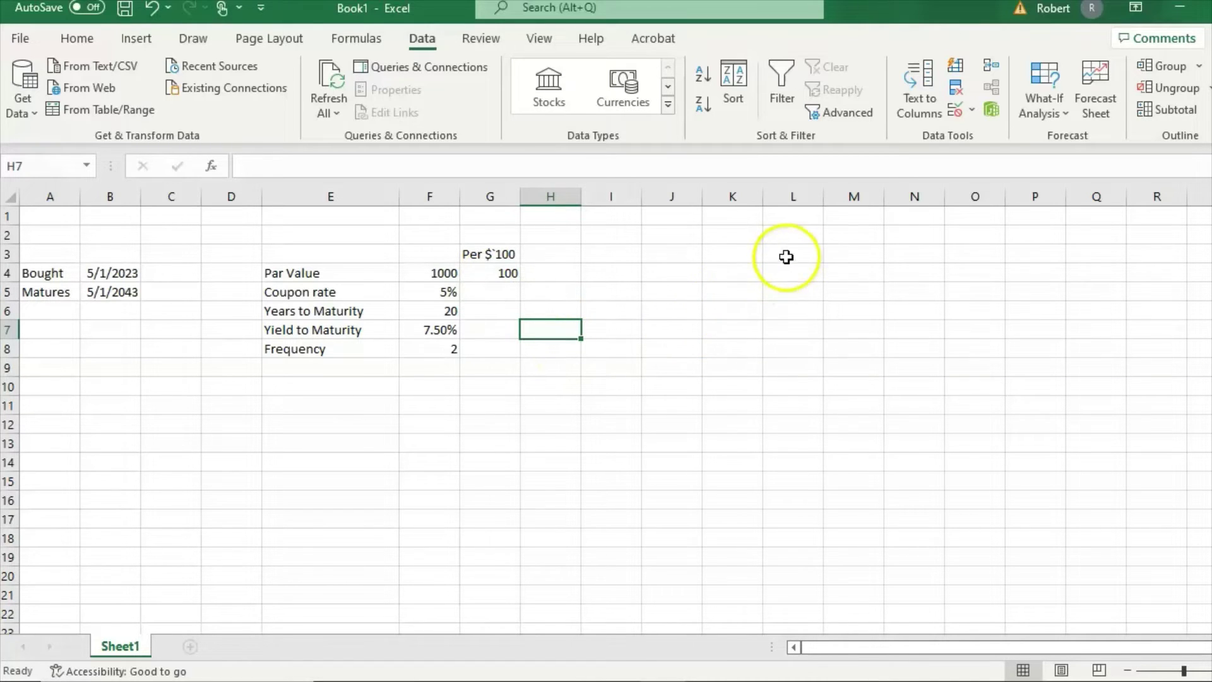
# - Insert the PRICE function into H7 from the Financial category via More Functions
pyautogui.click(77, 38)
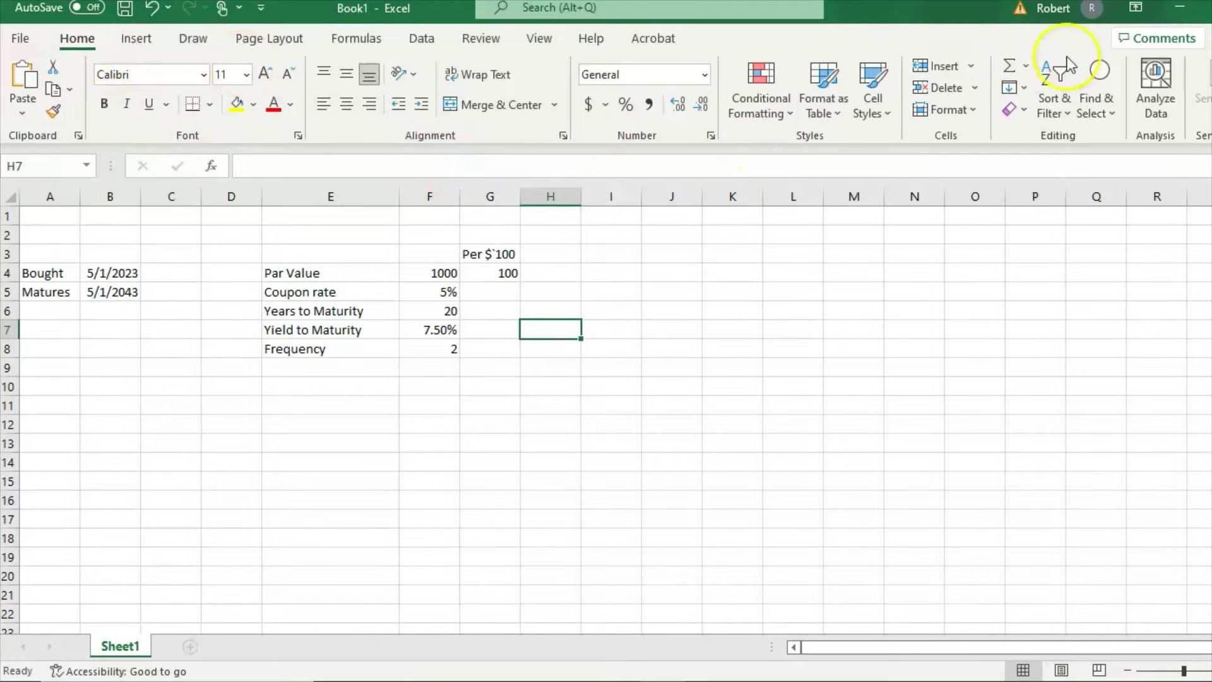
pyautogui.click(1027, 68)
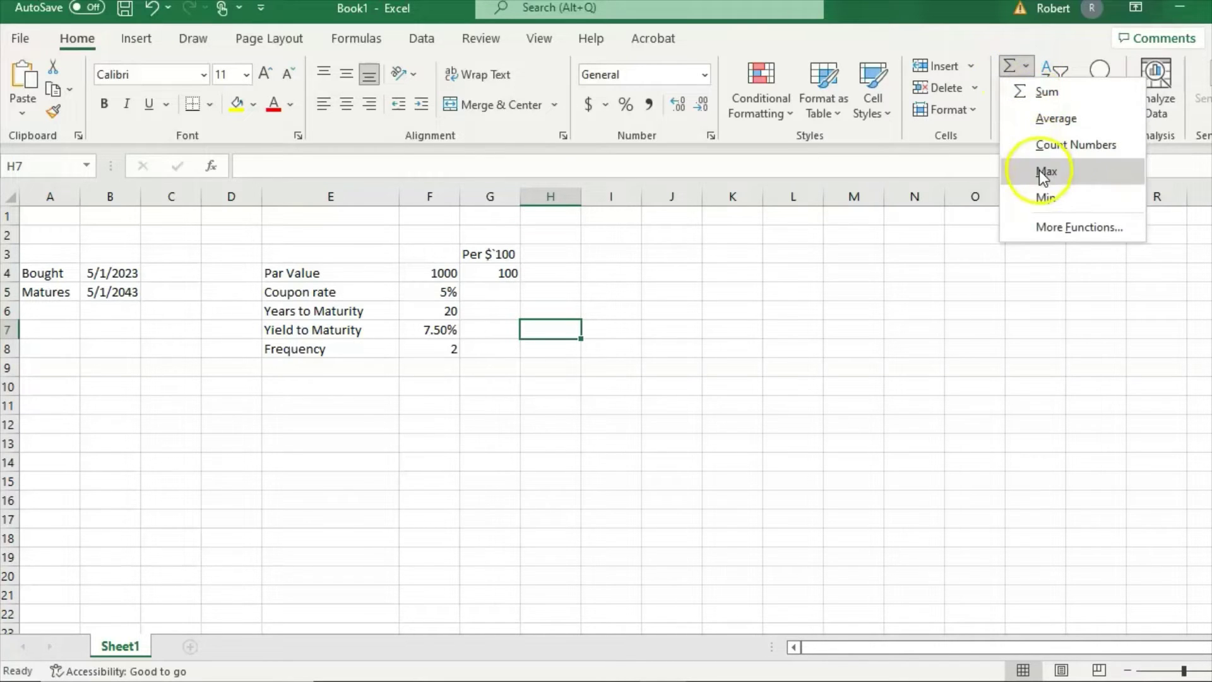
pyautogui.click(1042, 227)
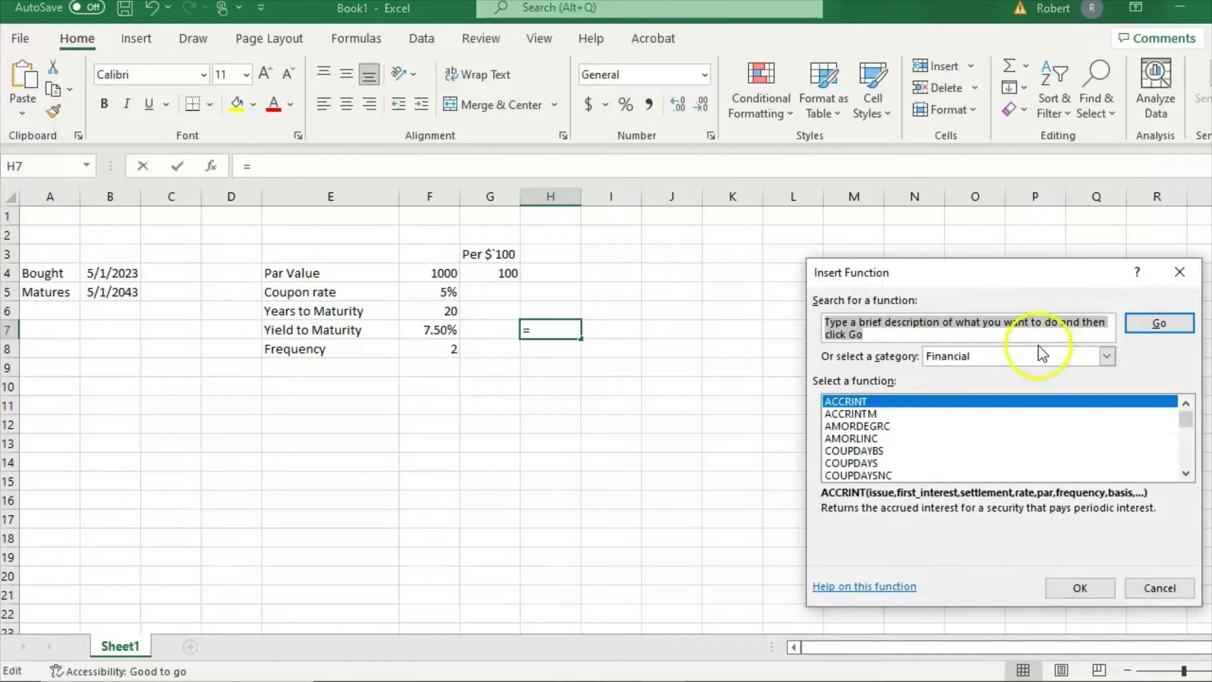
pyautogui.click(1112, 355)
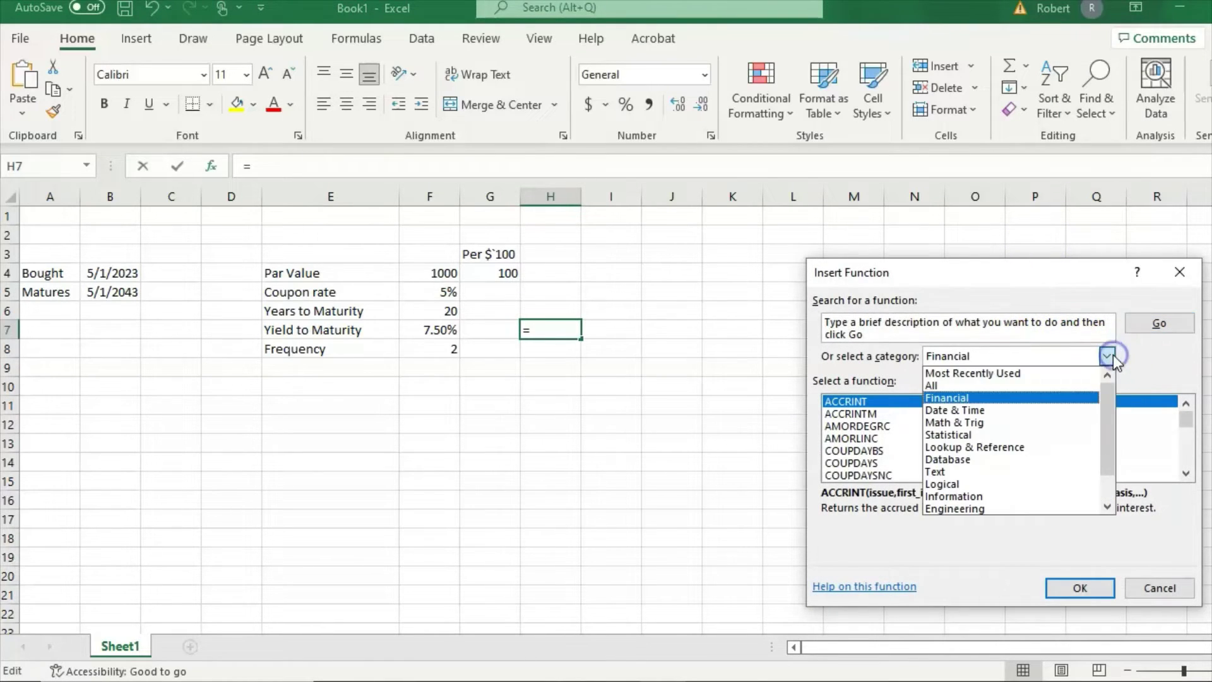
pyautogui.click(1060, 410)
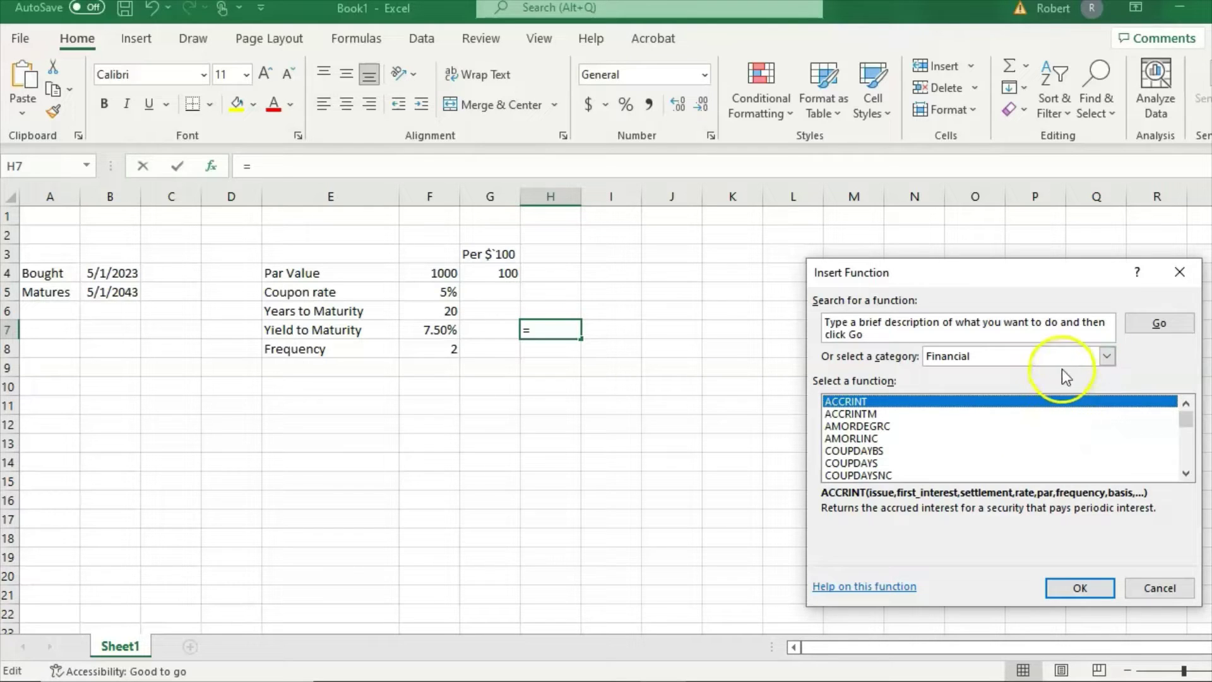
pyautogui.scroll(-4, 1033, 420)
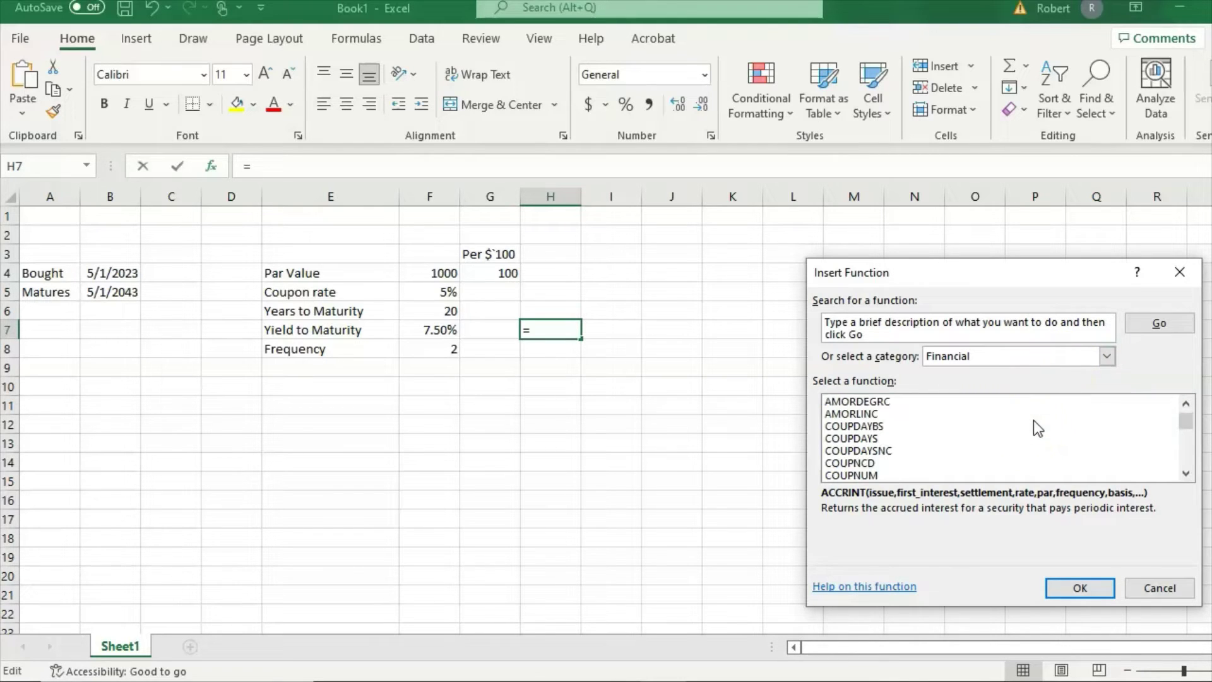
pyautogui.scroll(-5, 1033, 419)
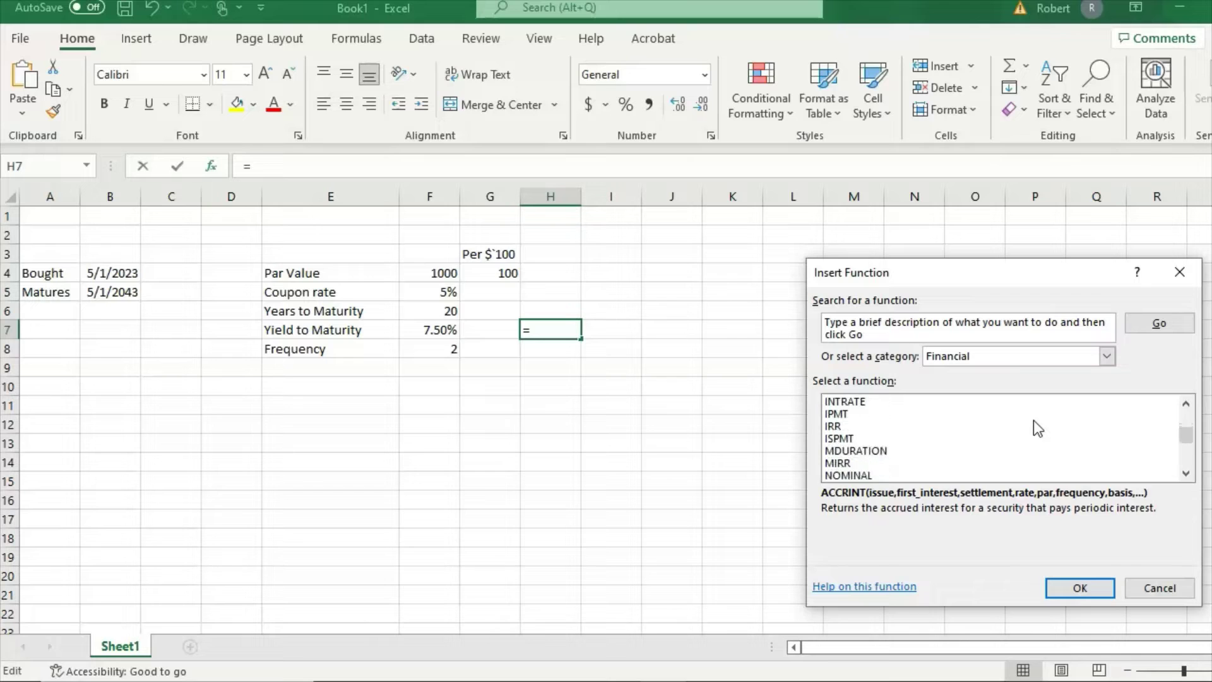
pyautogui.scroll(-3, 1033, 419)
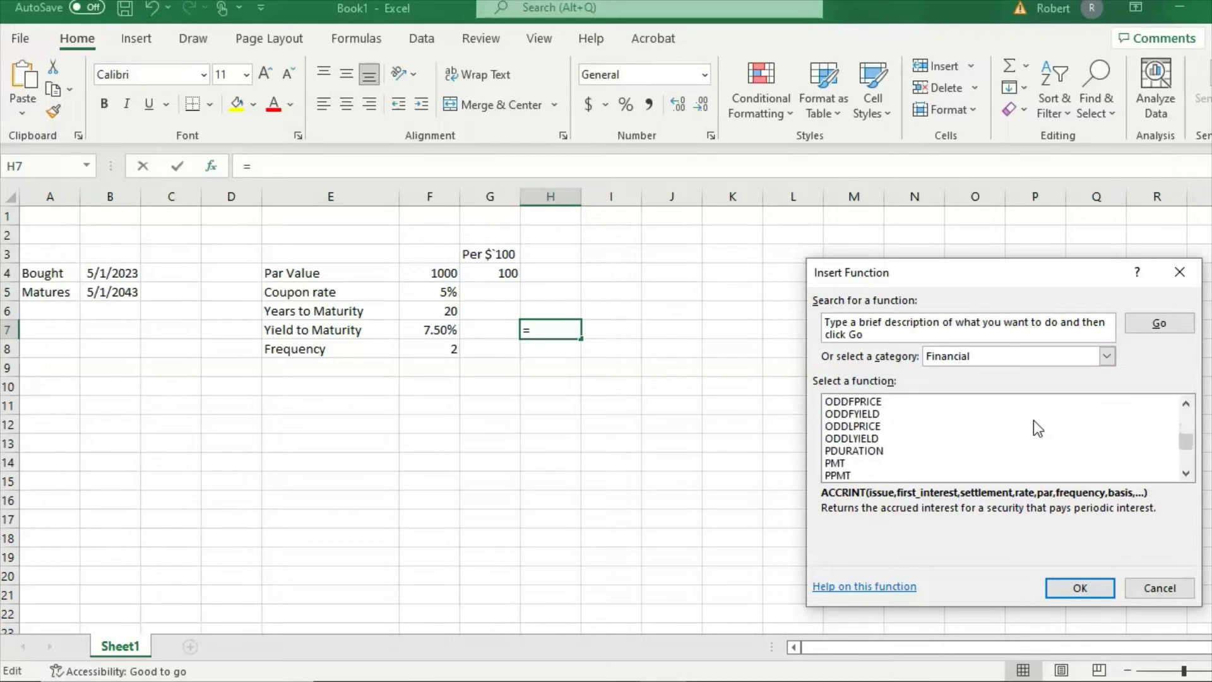
pyautogui.scroll(-1, 1032, 419)
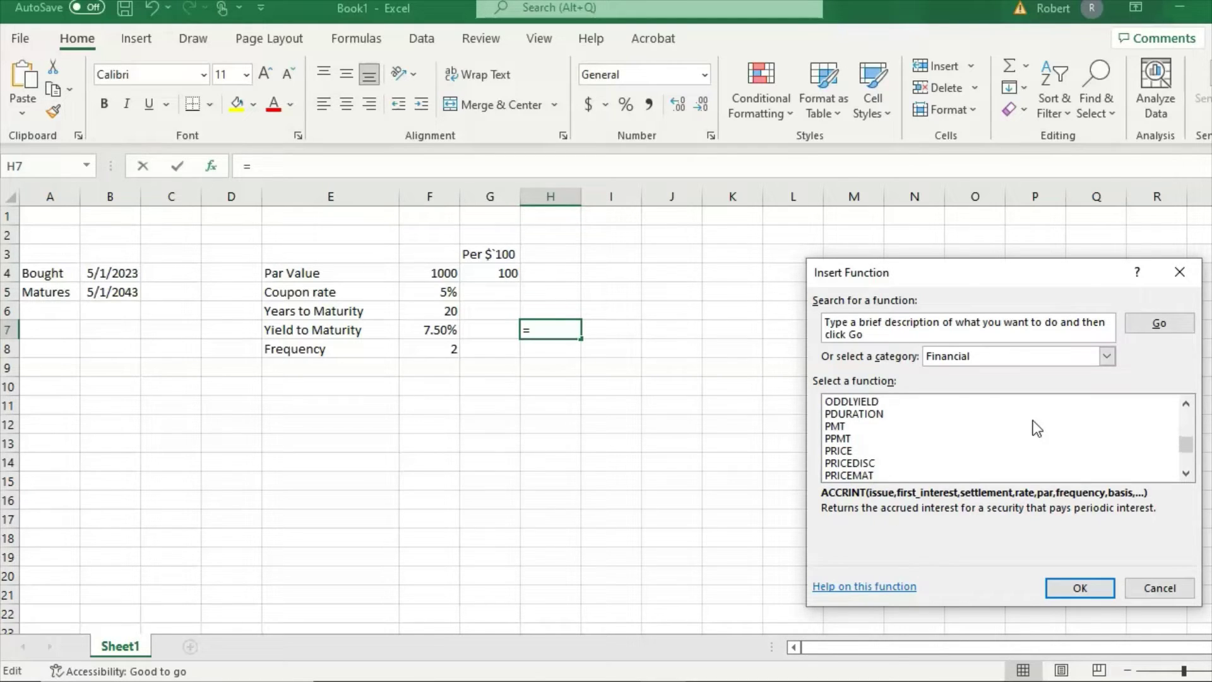
pyautogui.click(906, 452)
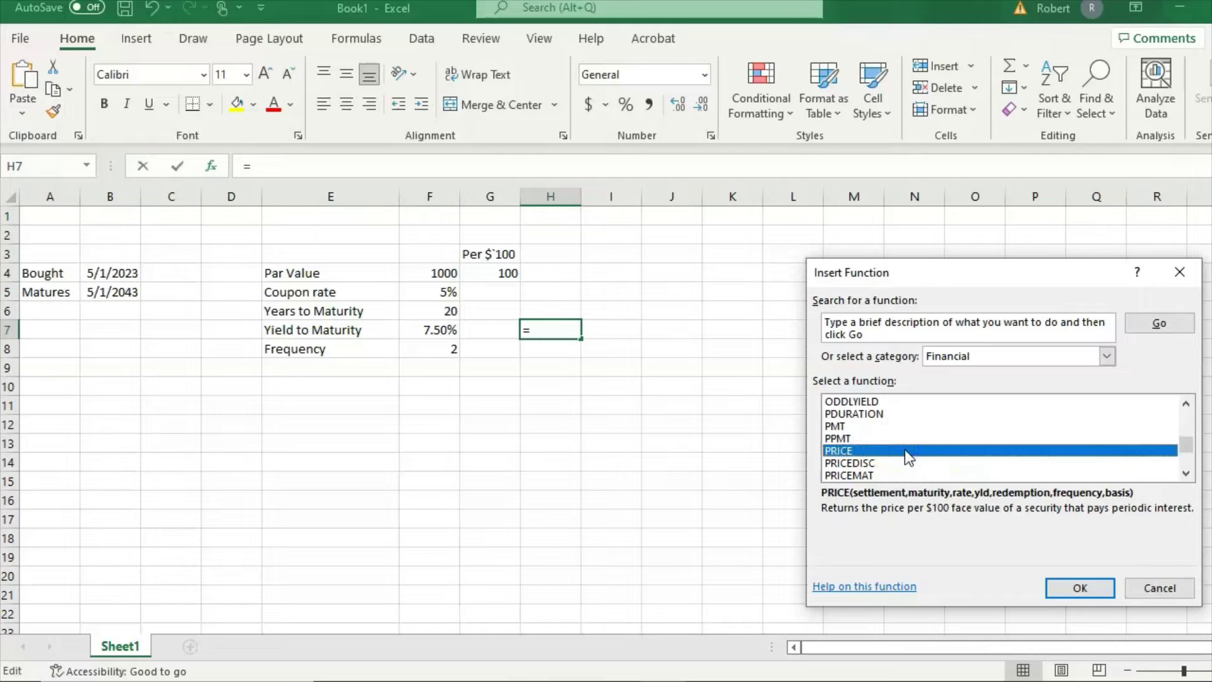
pyautogui.click(1065, 587)
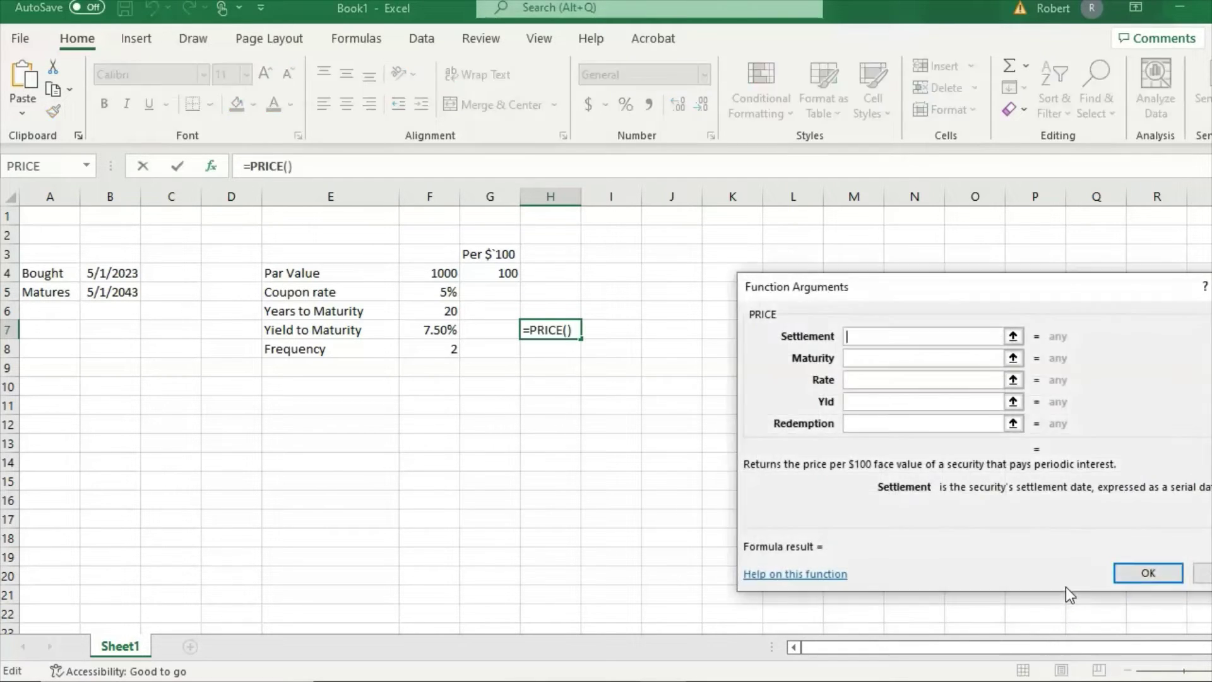
# - Set PRICE's Settlement argument to B4 and Maturity to B5
pyautogui.moveTo(1040, 285); pyautogui.dragTo(934, 244)
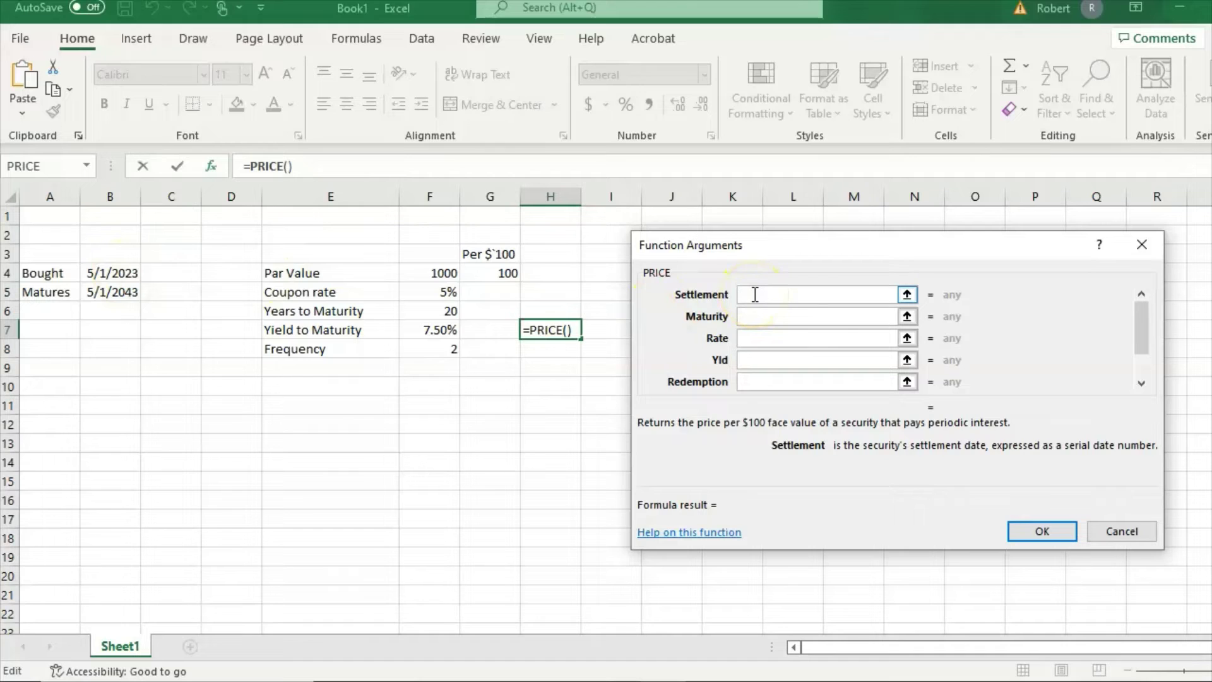
pyautogui.click(124, 272)
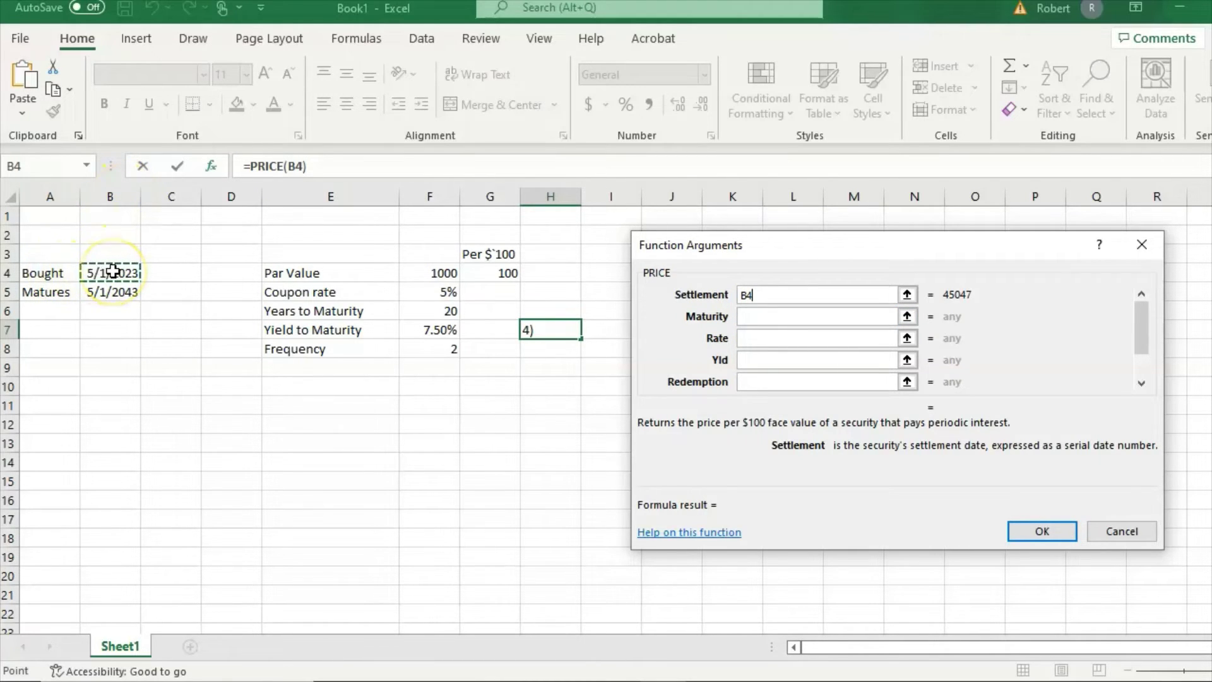
pyautogui.click(776, 317)
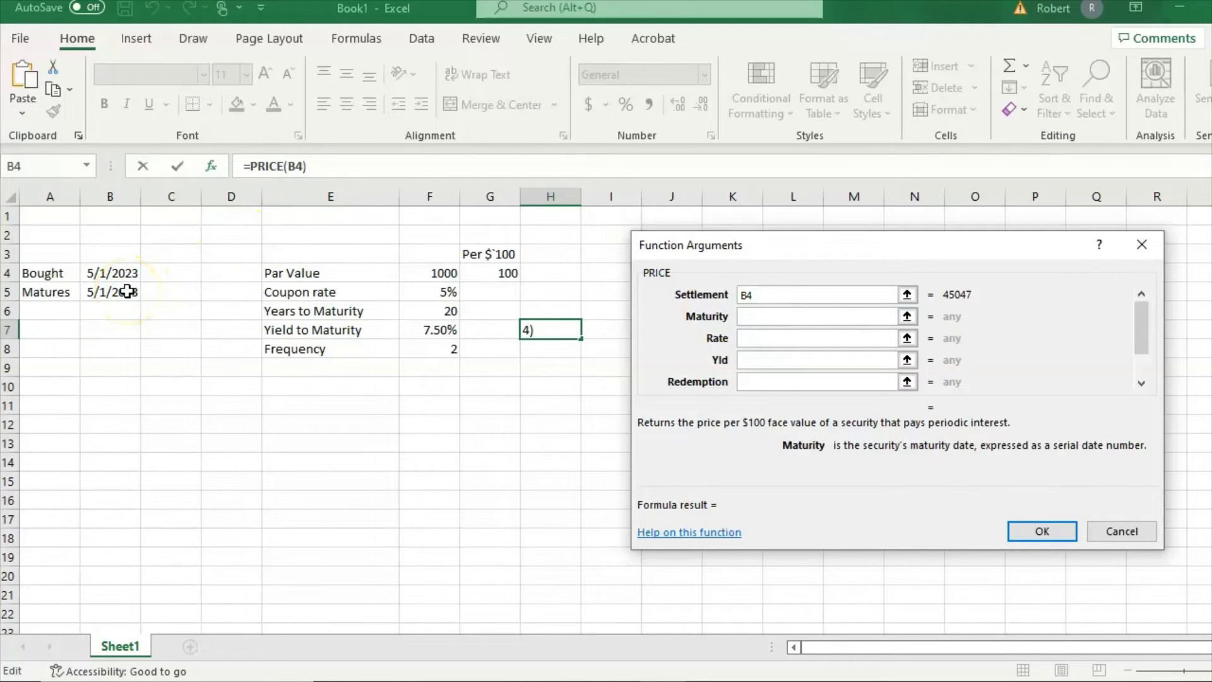
pyautogui.click(748, 319)
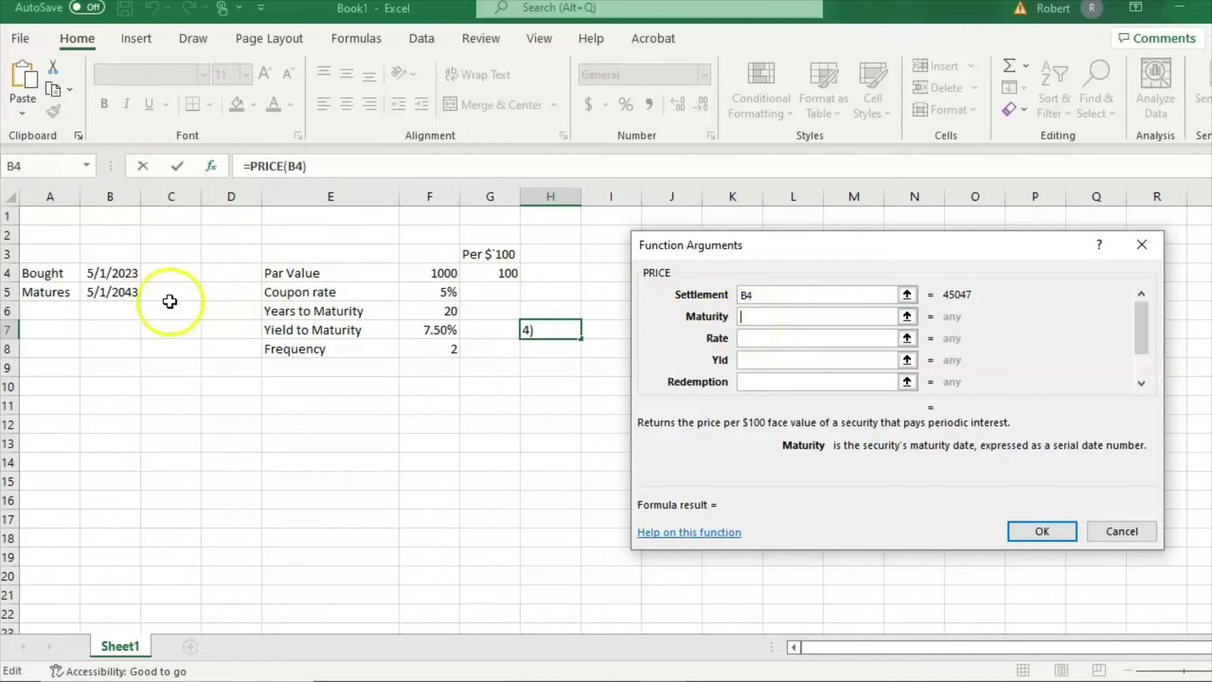
pyautogui.click(128, 293)
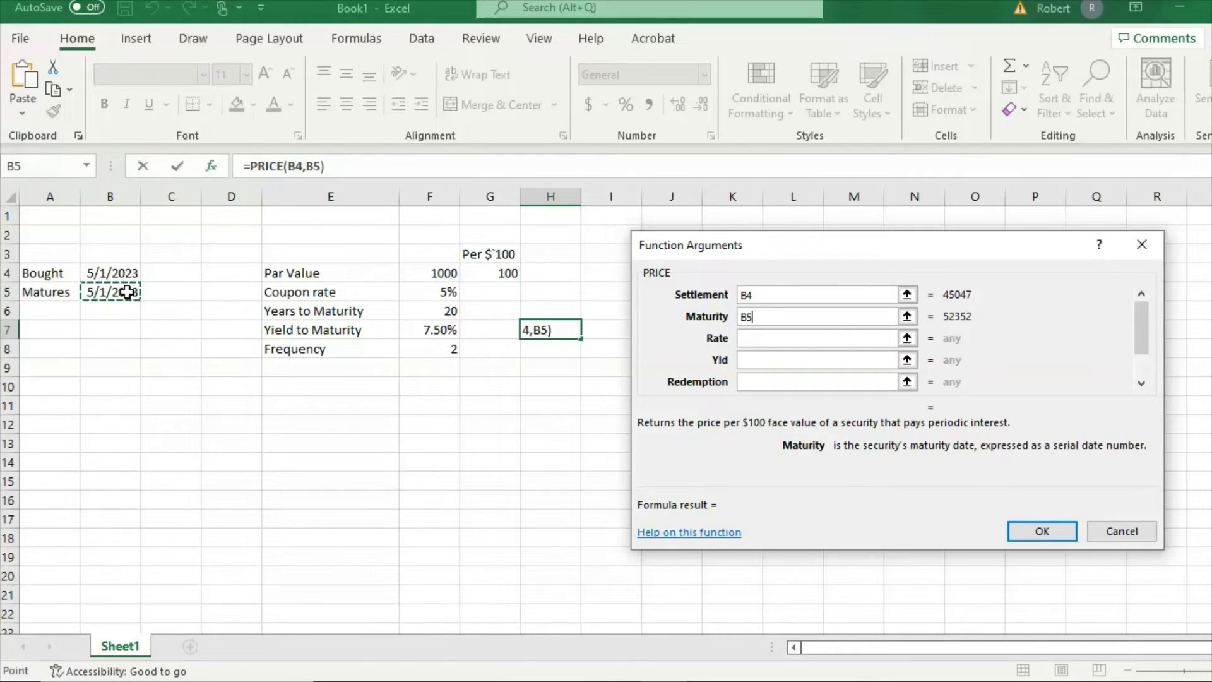
pyautogui.click(775, 322)
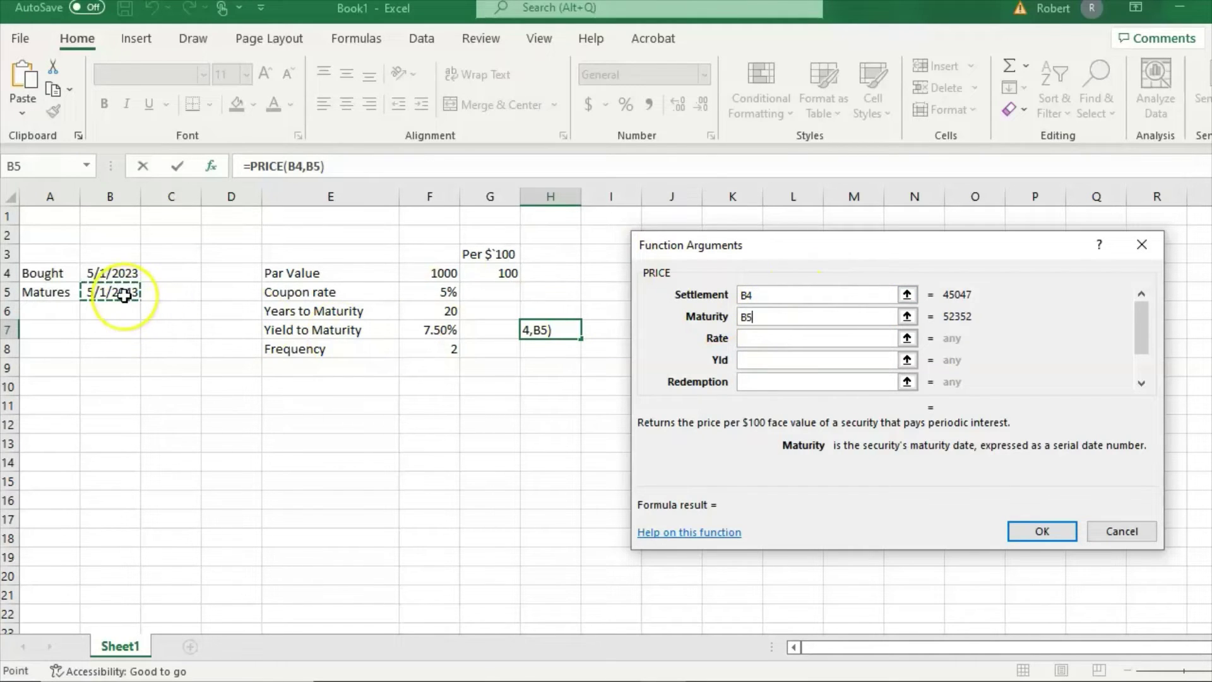
# - Point PRICE's Rate to F5, Yld to F7 and Redemption to G4
pyautogui.click(750, 341)
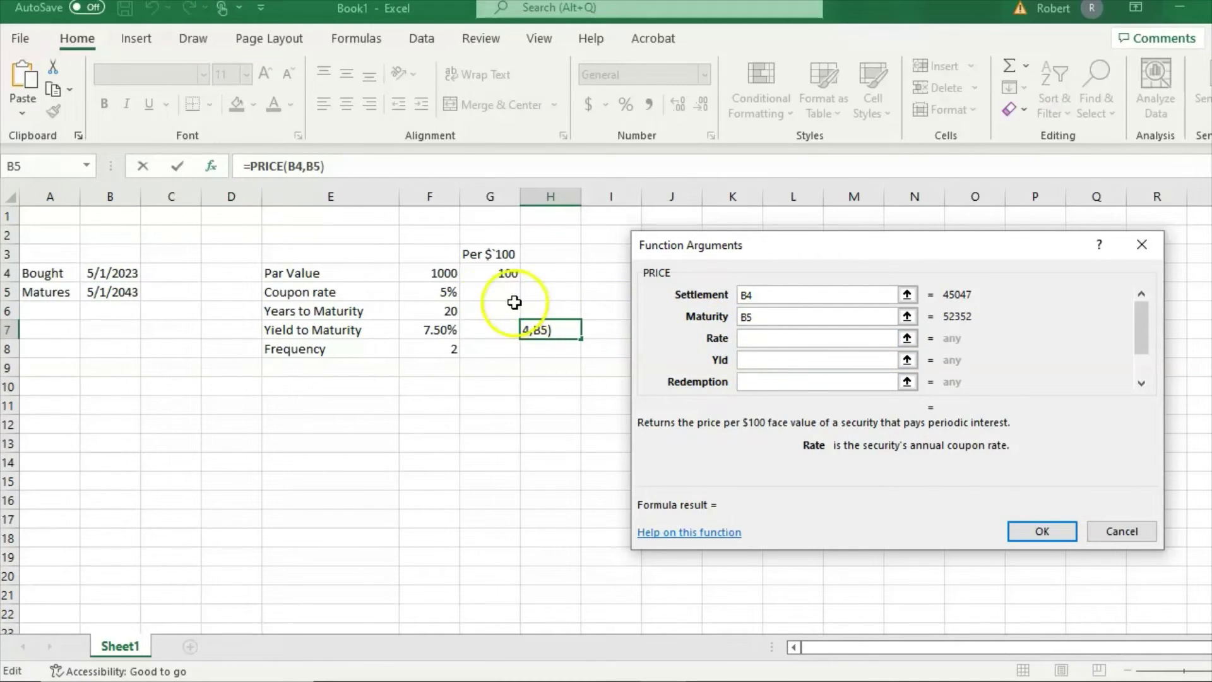
pyautogui.click(438, 292)
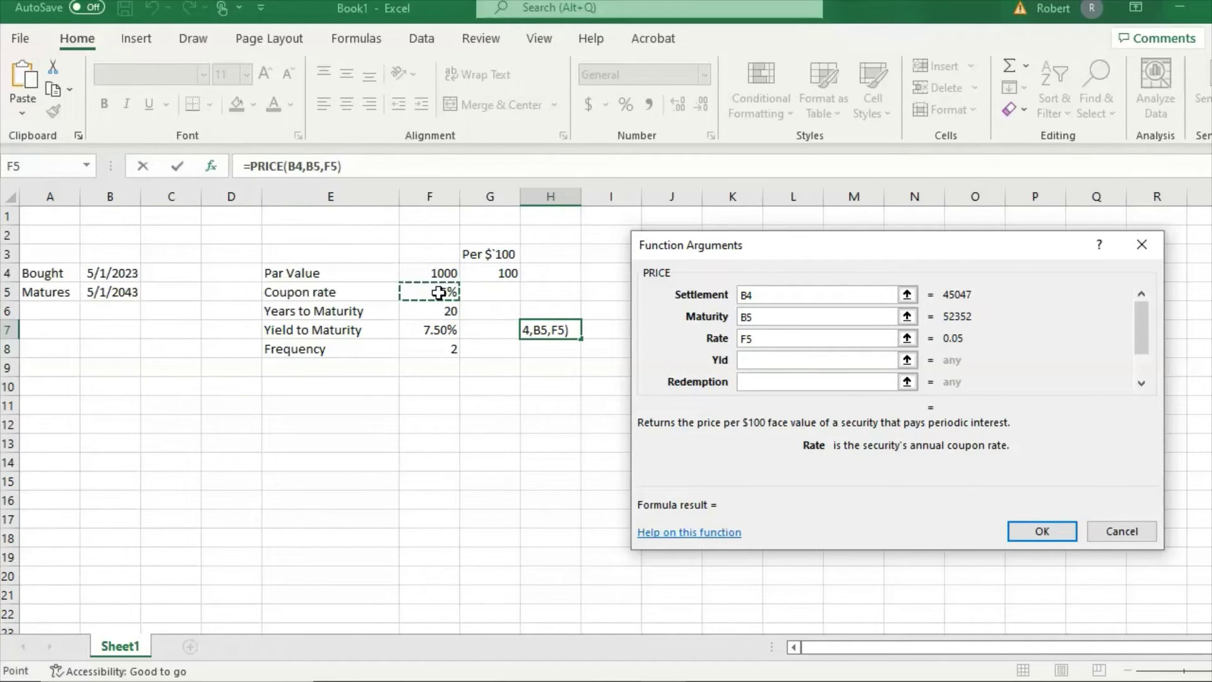
pyautogui.click(762, 361)
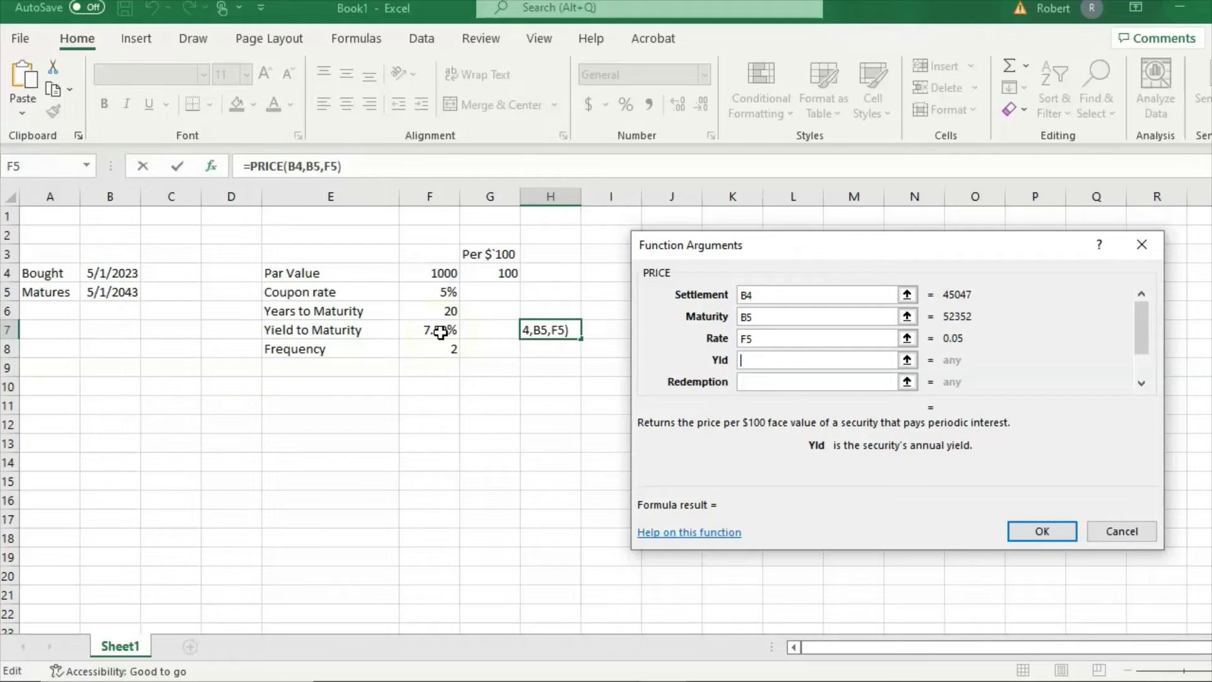
pyautogui.click(413, 331)
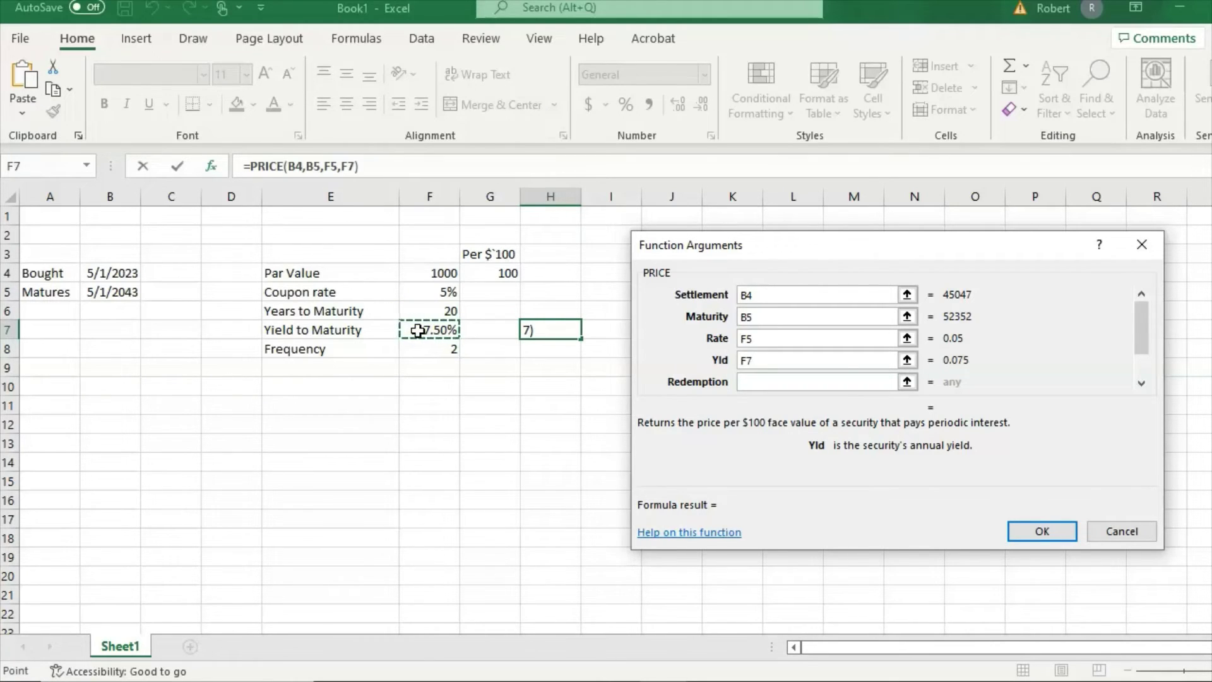
pyautogui.click(761, 383)
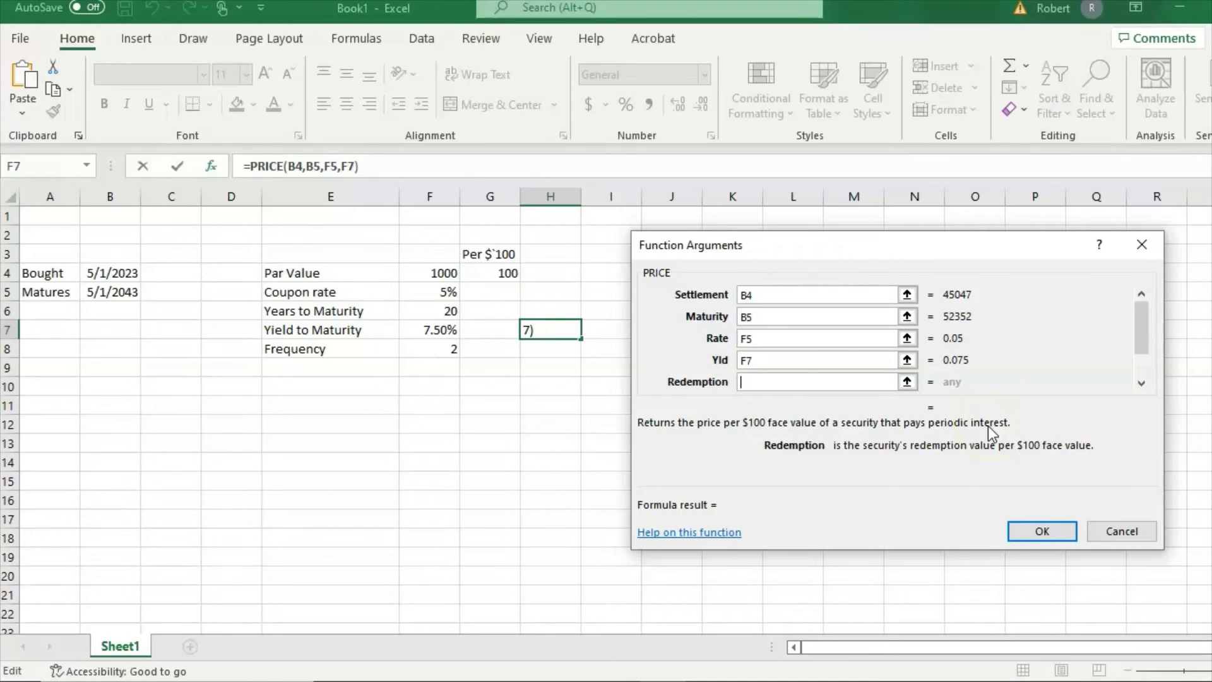
pyautogui.click(490, 274)
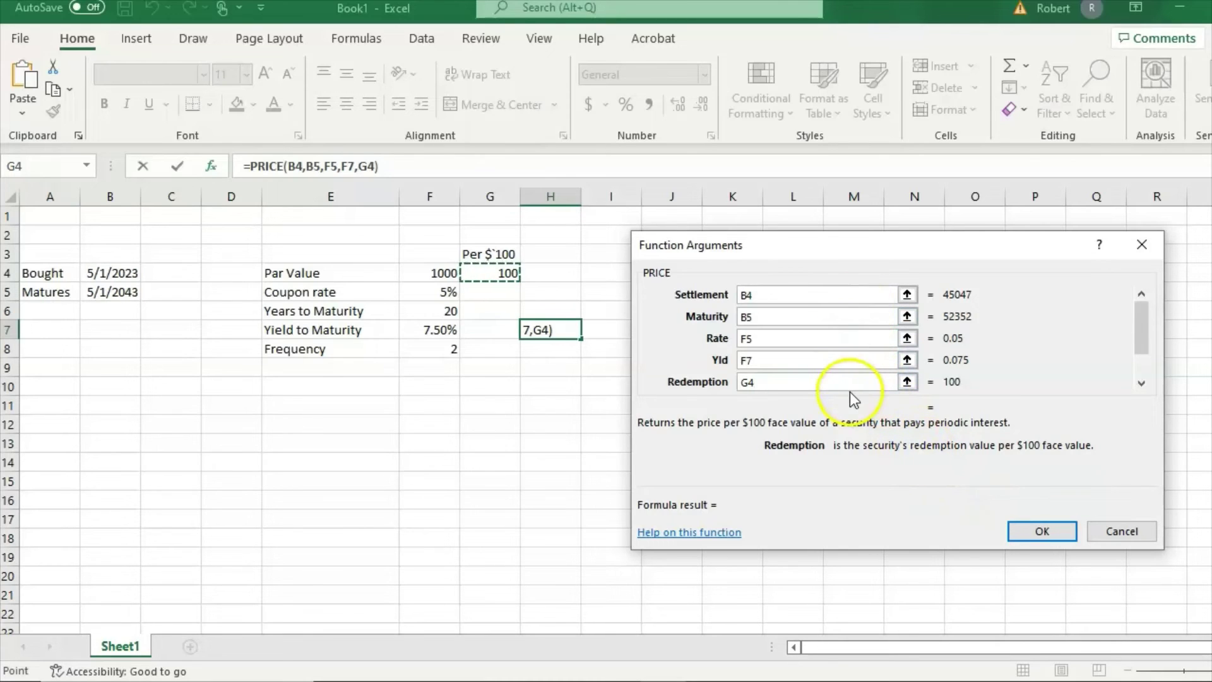
# - Set Frequency to F8 and finish the PRICE formula, returning 74.31126 per $100
pyautogui.click(1140, 389)
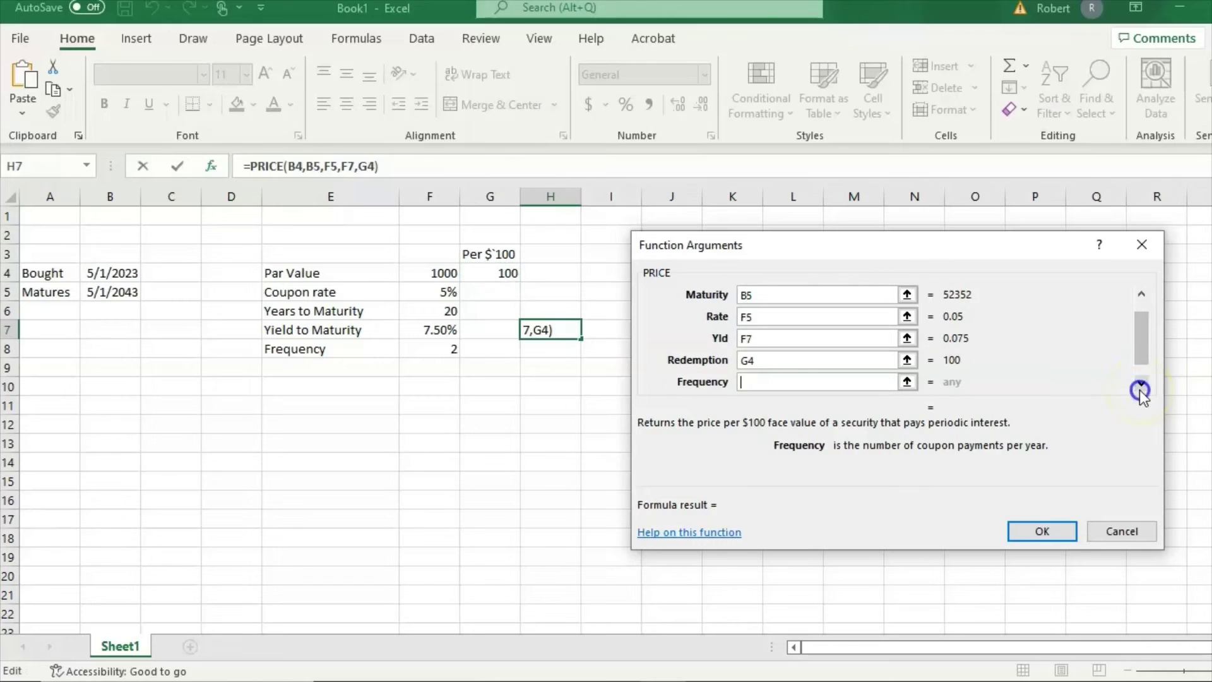
pyautogui.click(1140, 388)
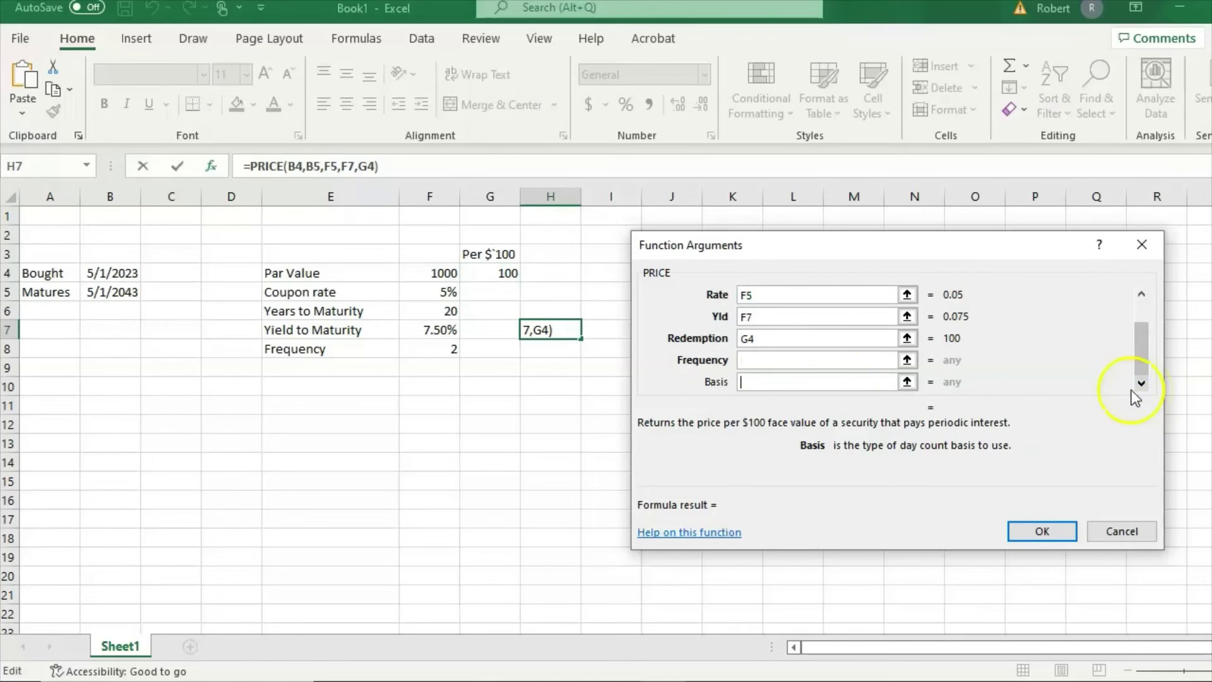
pyautogui.click(754, 360)
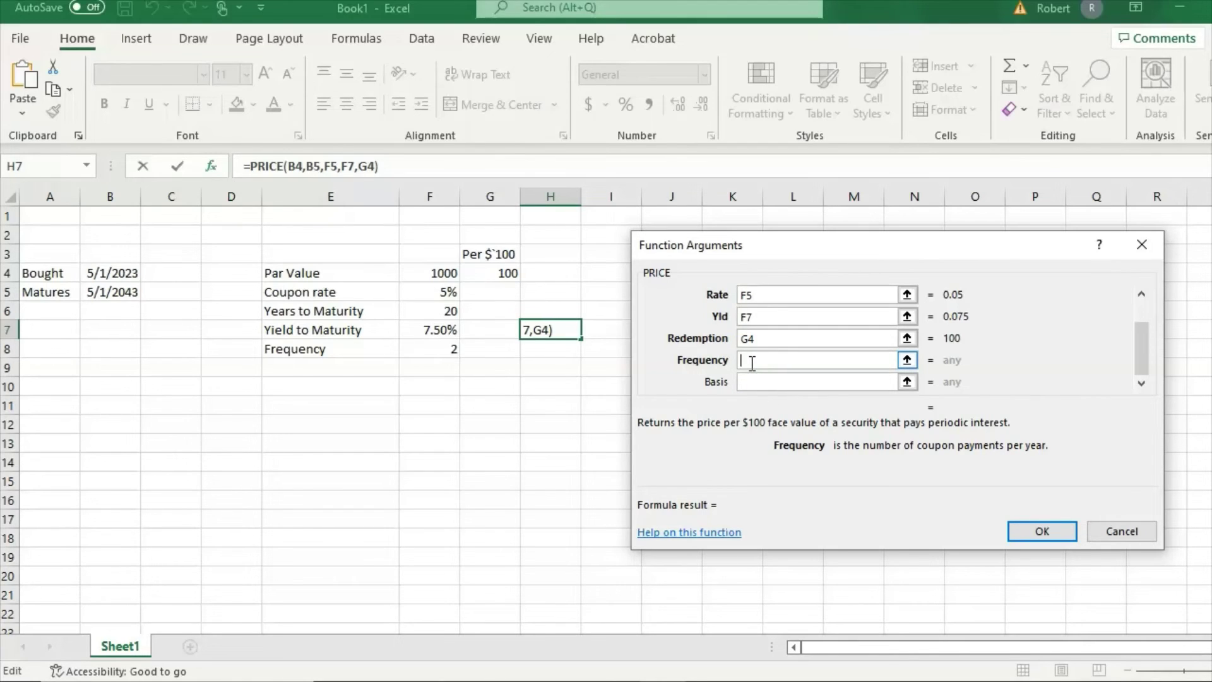
pyautogui.click(444, 349)
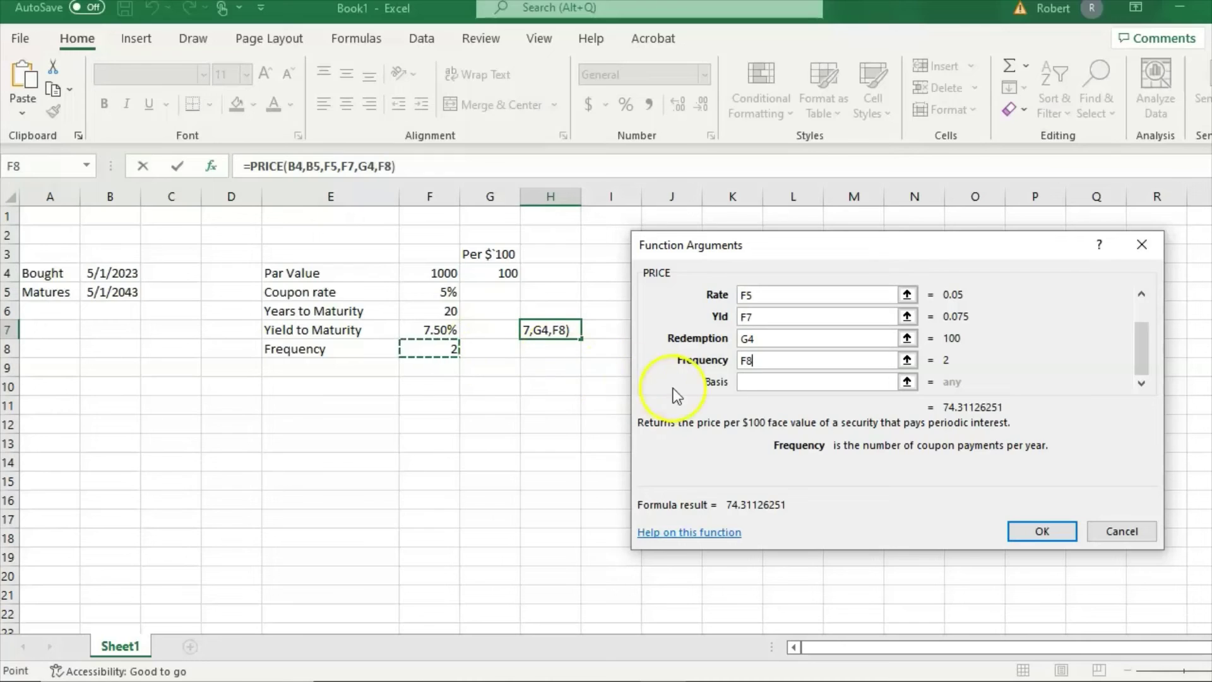
pyautogui.click(748, 387)
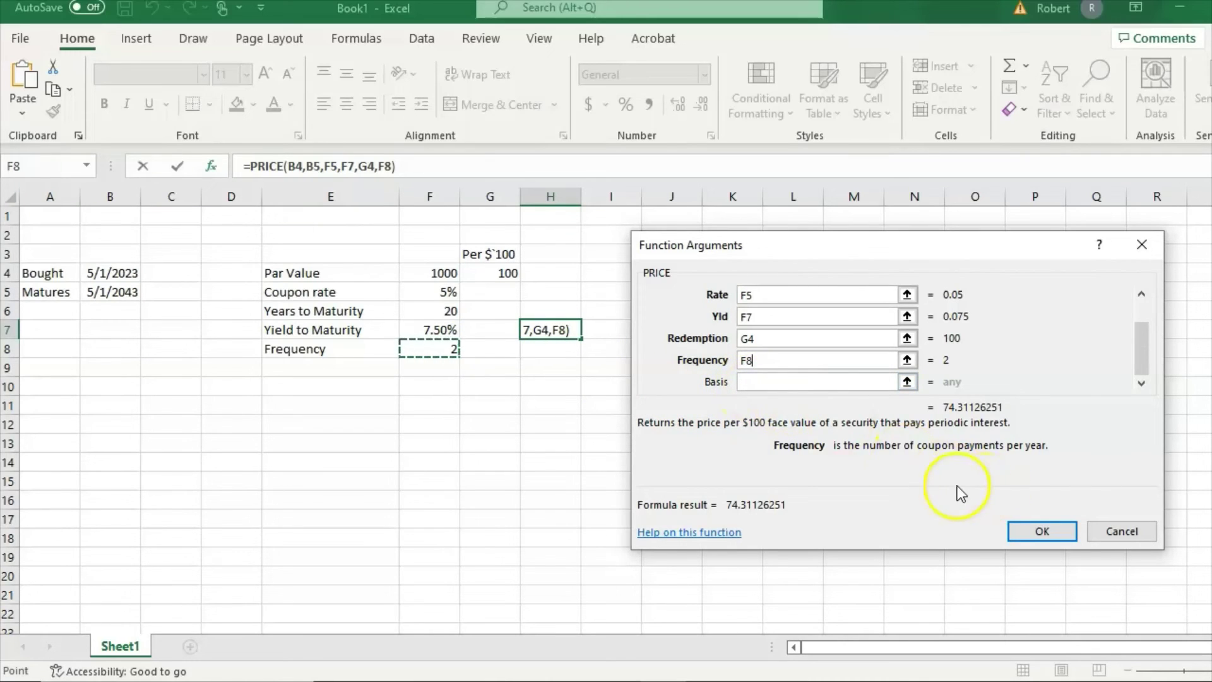
pyautogui.click(1054, 537)
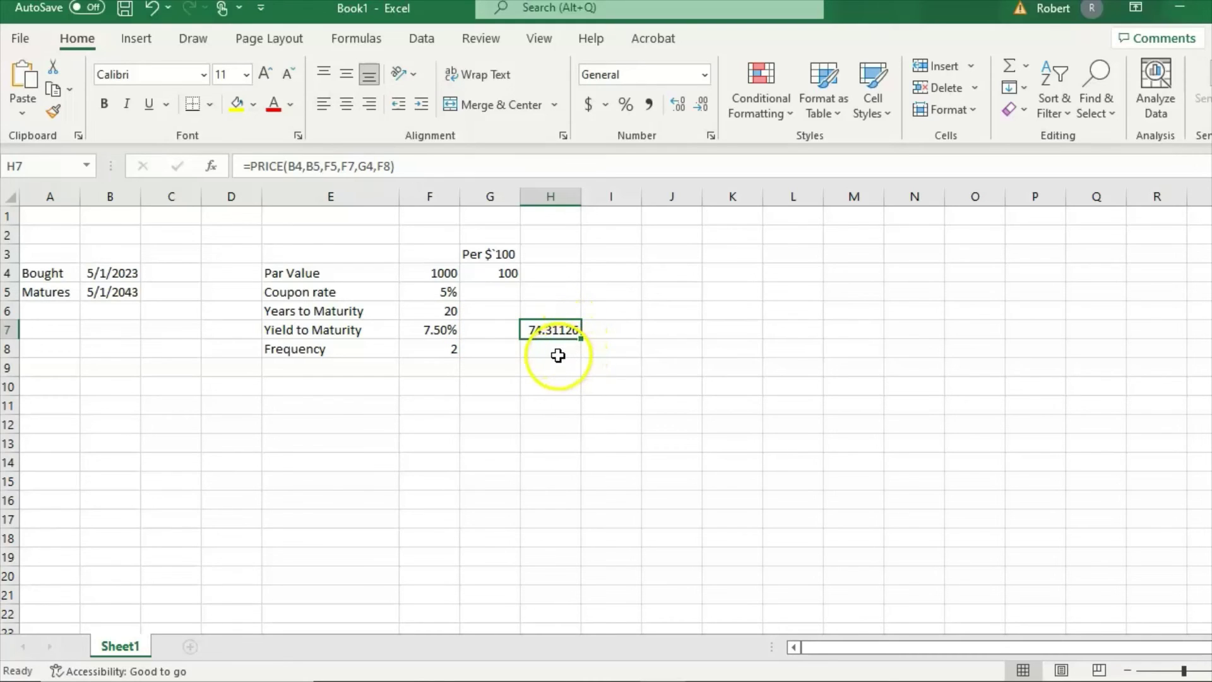
# - Enter =H7*10 in I8 to scale the price to the $1000 par
pyautogui.click(606, 352)
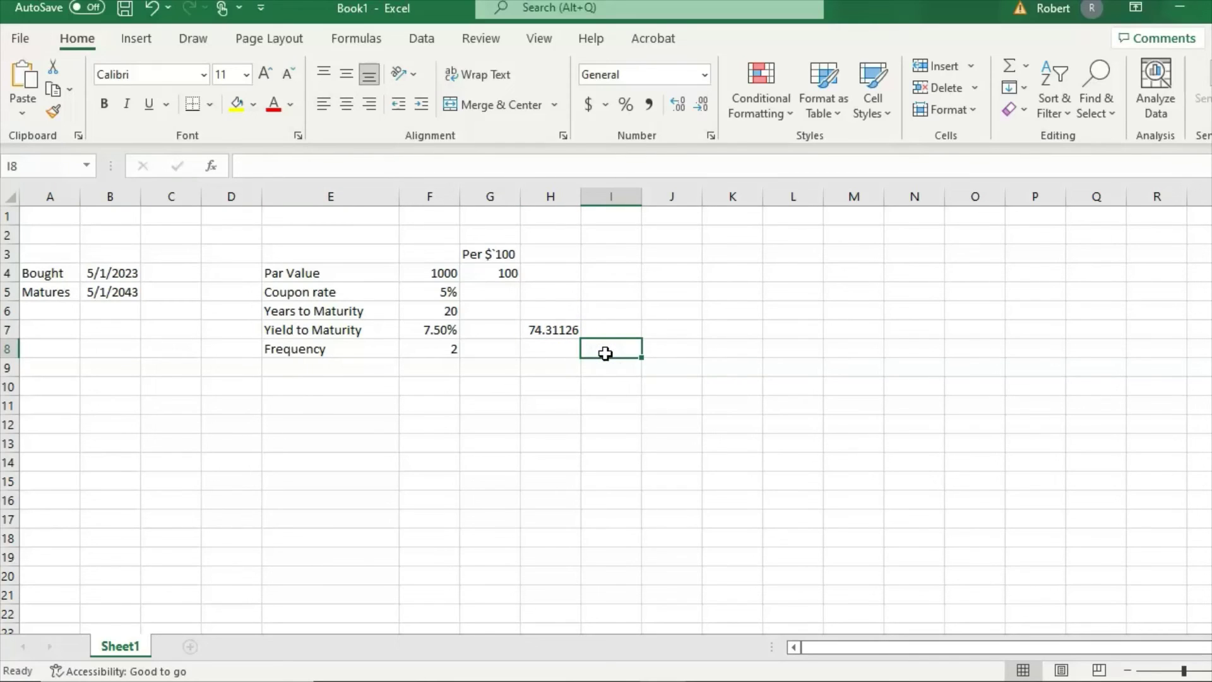
pyautogui.write('=')
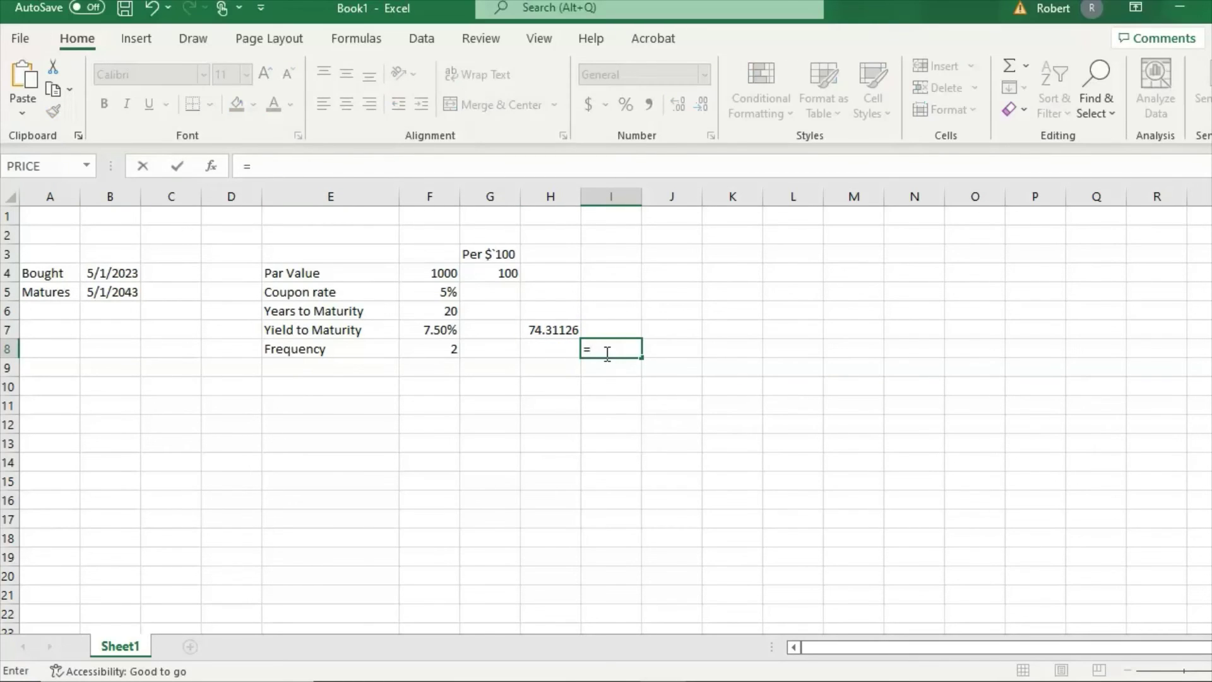
pyautogui.click(553, 325)
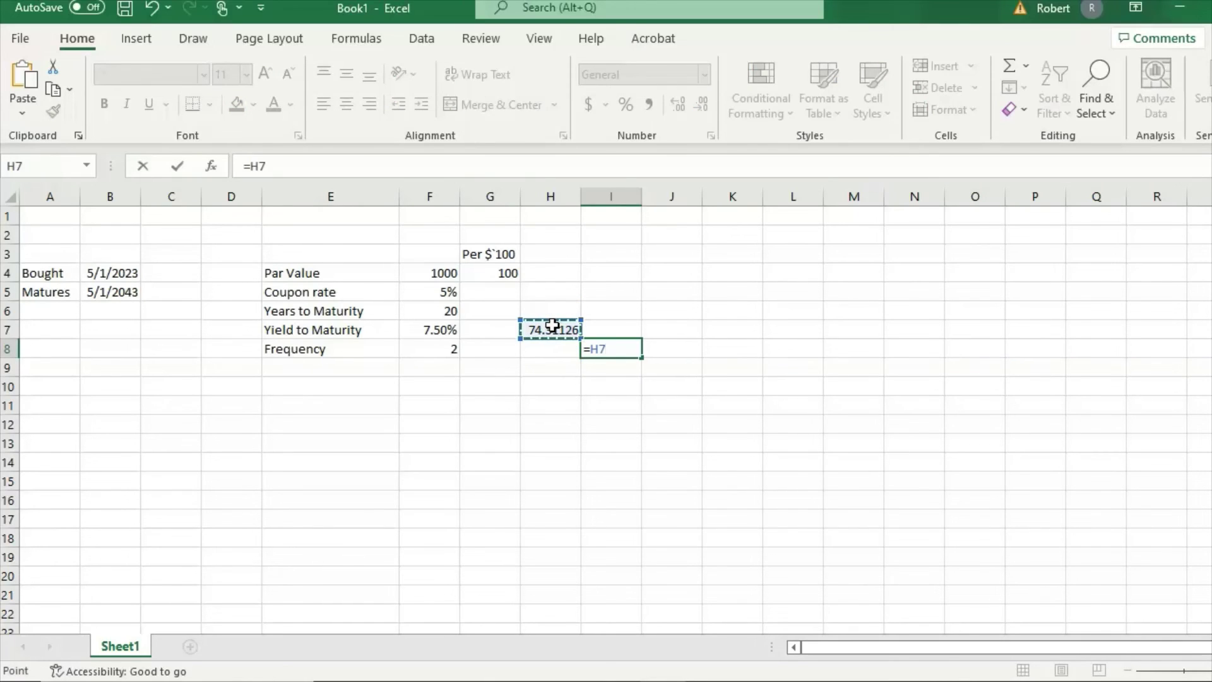
pyautogui.write('*10')
pyautogui.press('Return')
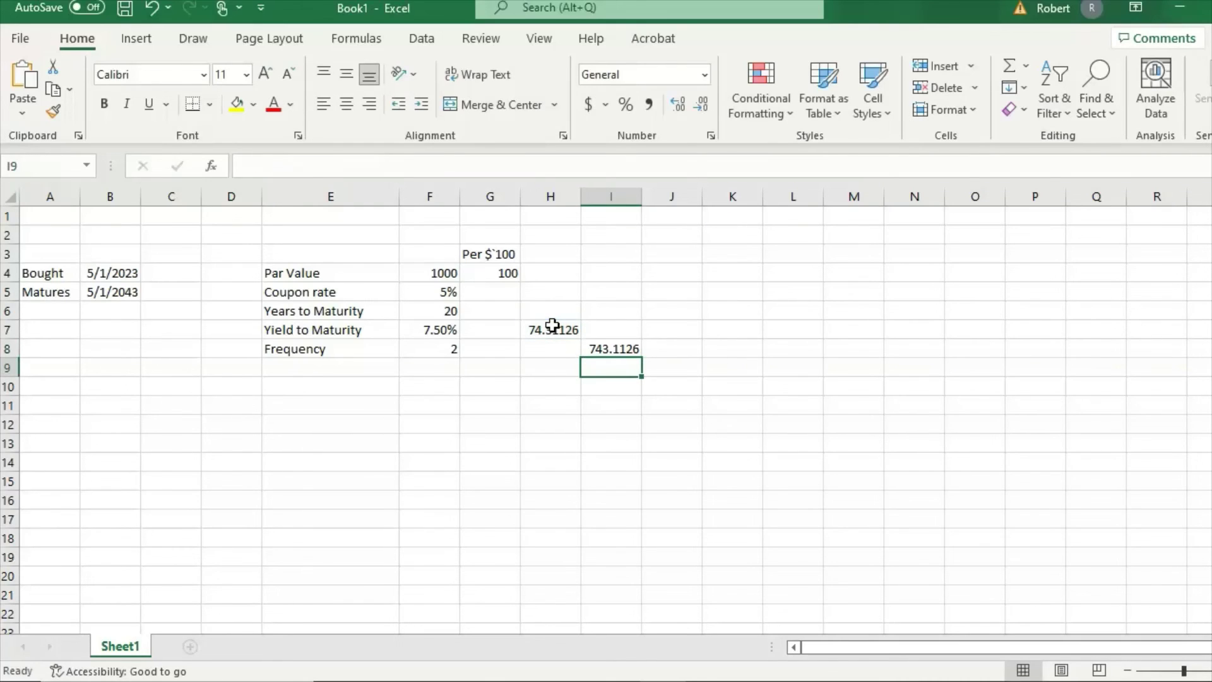
# - Format I8 as Currency so it shows $743.11
pyautogui.click(598, 350)
pyautogui.rightClick(597, 351)
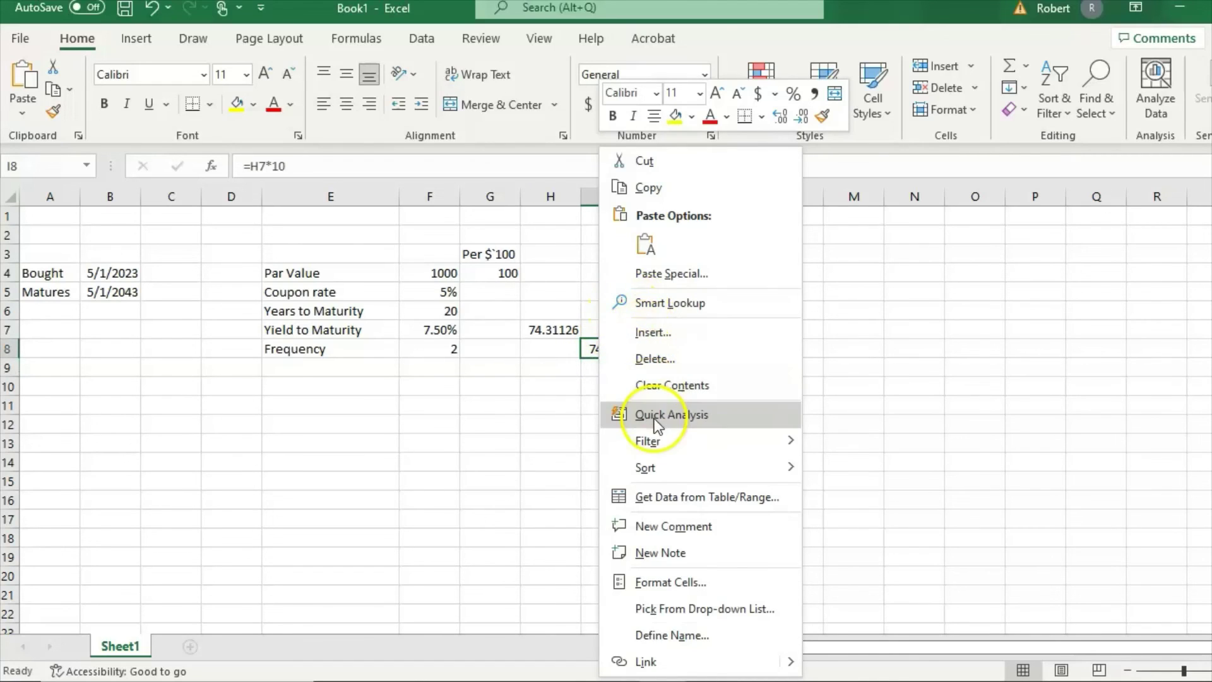
pyautogui.click(669, 576)
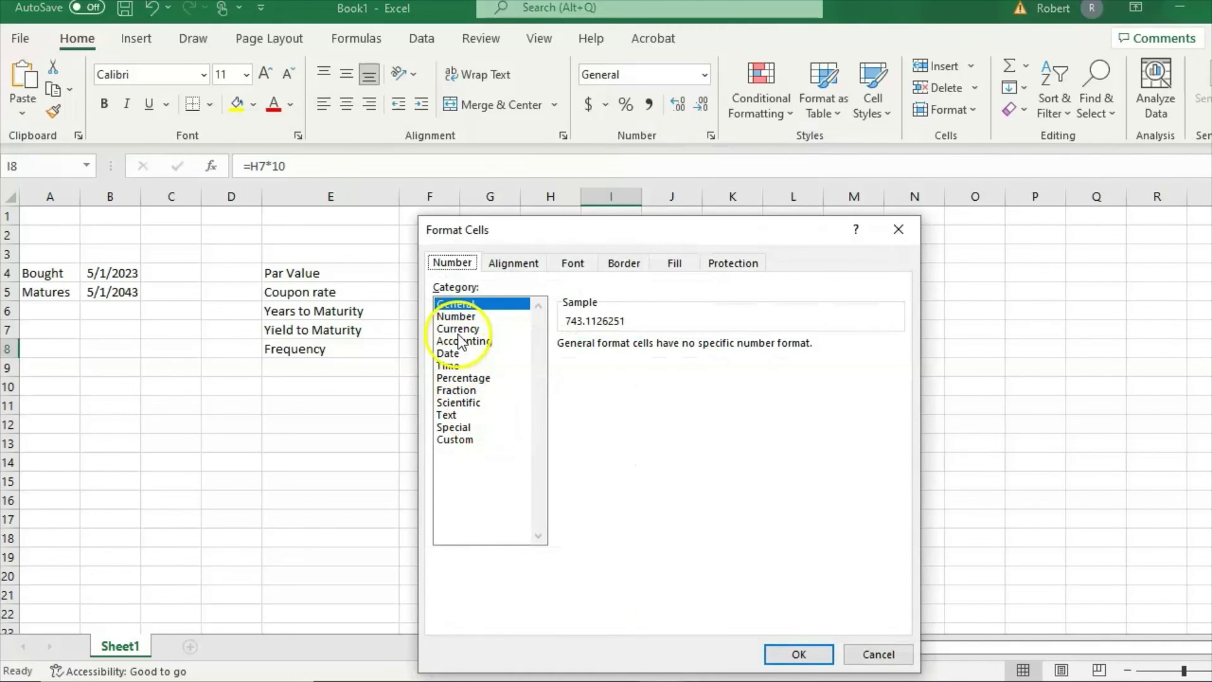
pyautogui.click(458, 329)
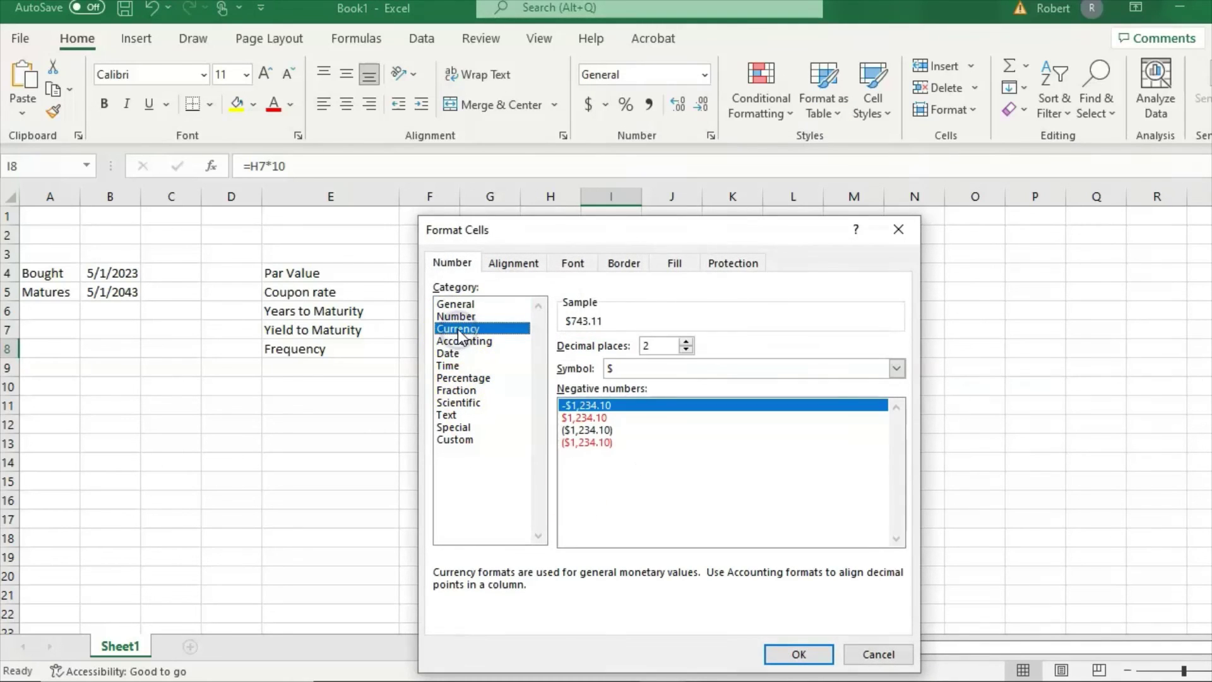
pyautogui.click(780, 653)
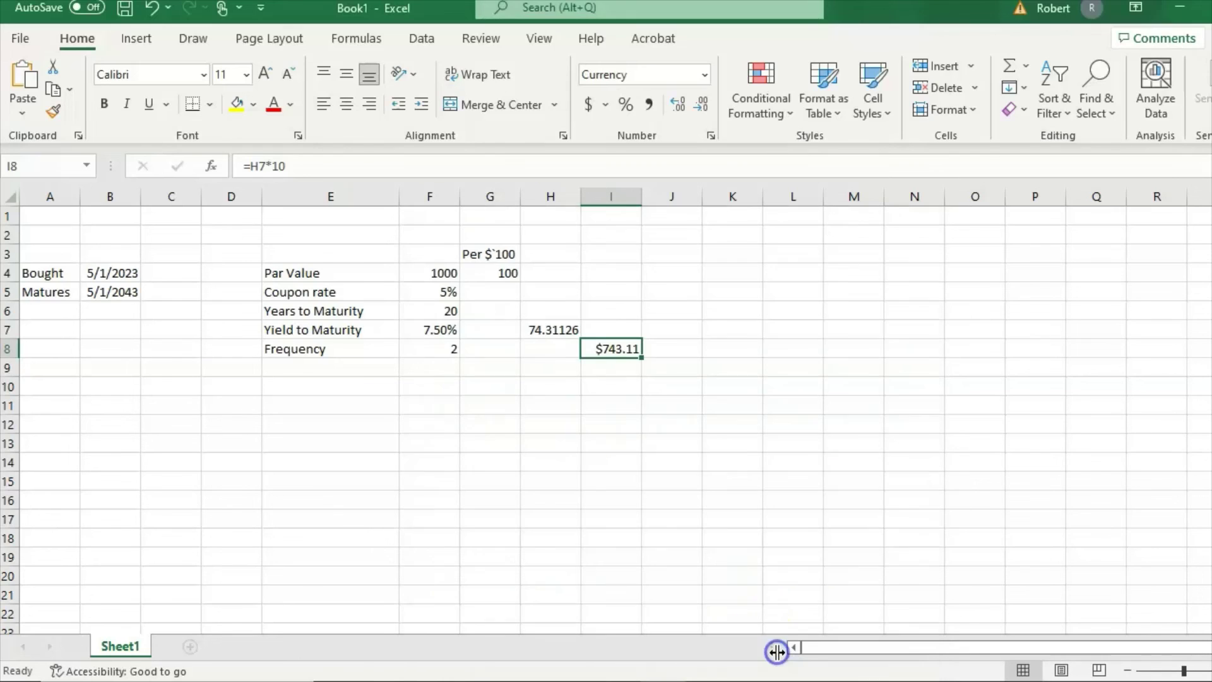